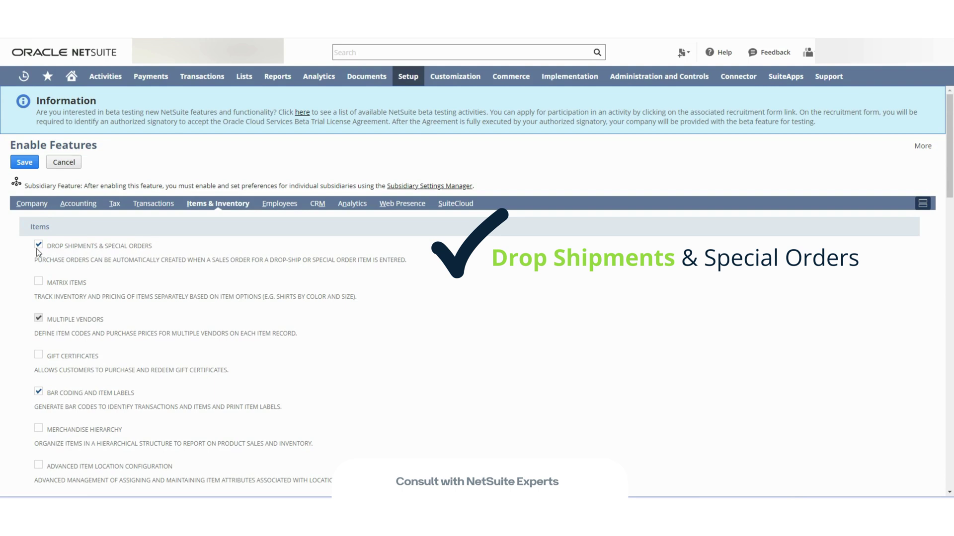
Step: Open the TEST Drop Ship Item inventory item record found by a %dropship search
mouse_move(407, 76)
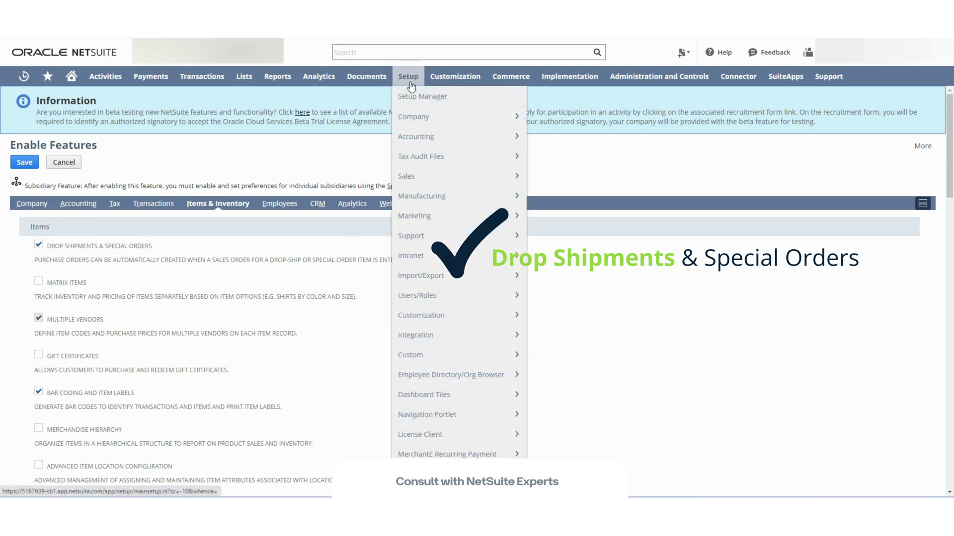
mouse_move(421, 124)
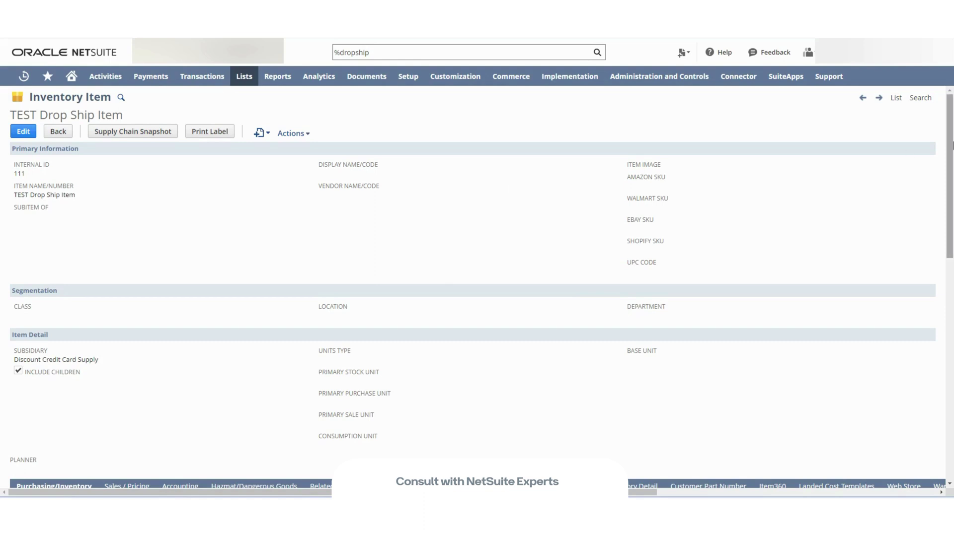
Step: Check the item is marked Drop Ship Item with preferred vendor Dropship Test at USD 50.00
click(950, 145)
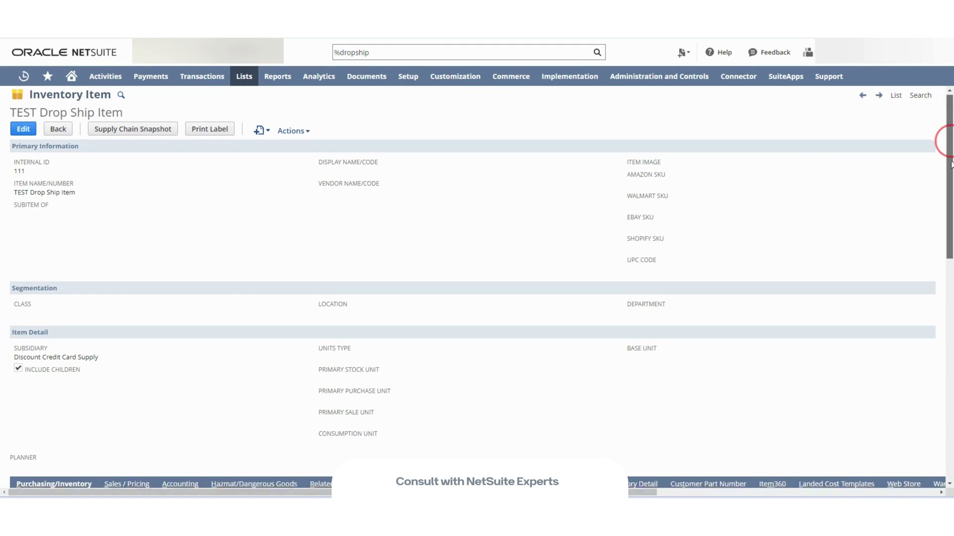
click(287, 134)
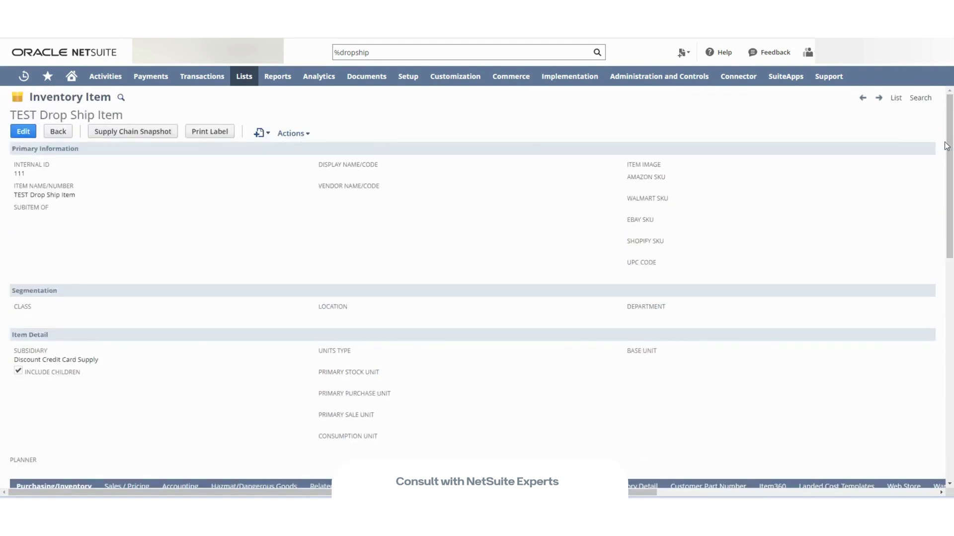
drag(951, 144, 946, 247)
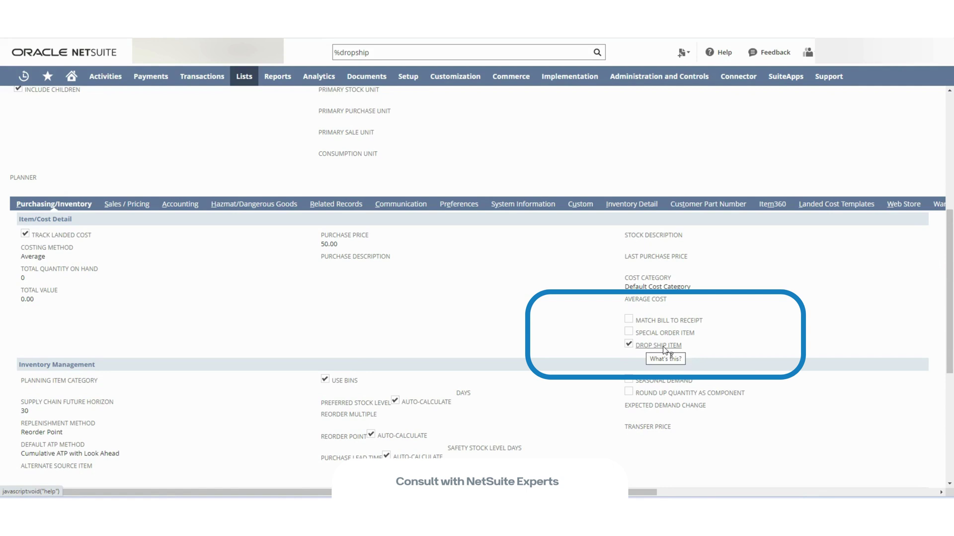
click(951, 229)
drag(951, 229, 951, 336)
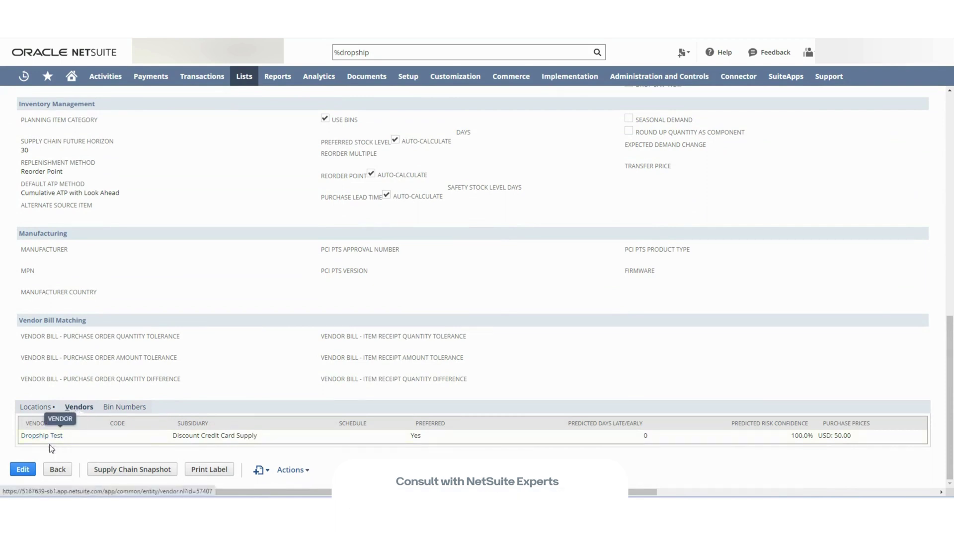
double_click(412, 436)
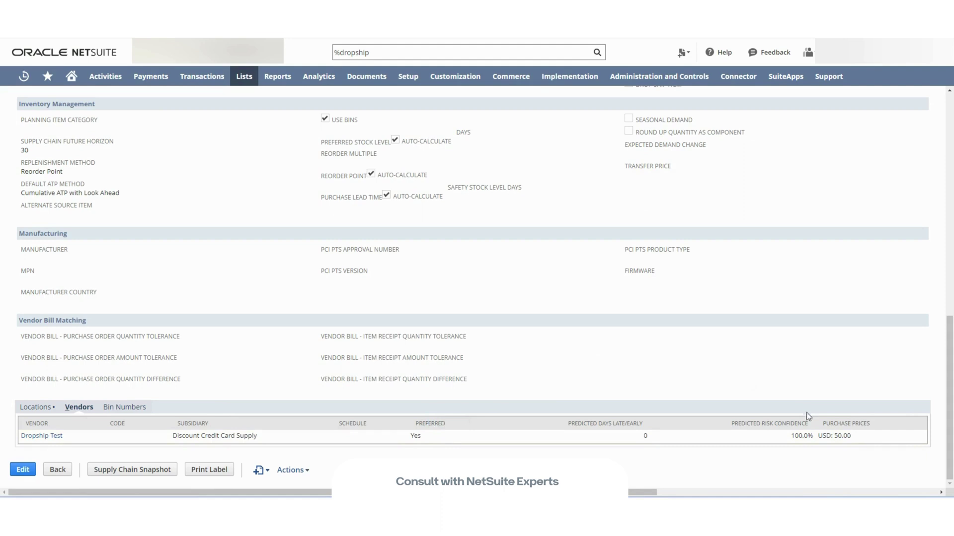
double_click(843, 436)
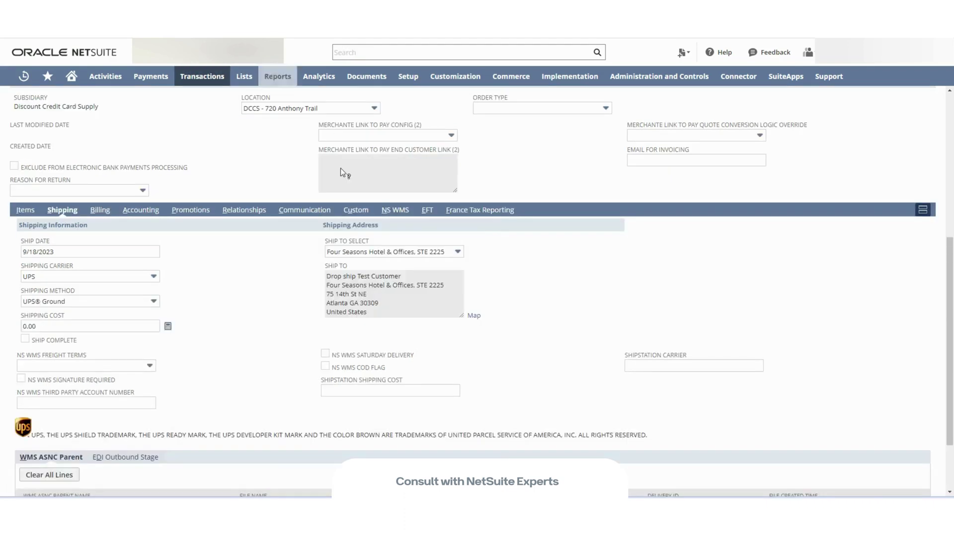
Step: Set the TEST Drop Ship Item line (qty 1, 80.00) to Create PO: Drop Shipment, commit it, and view Shipping
scroll(949, 285, up, 6)
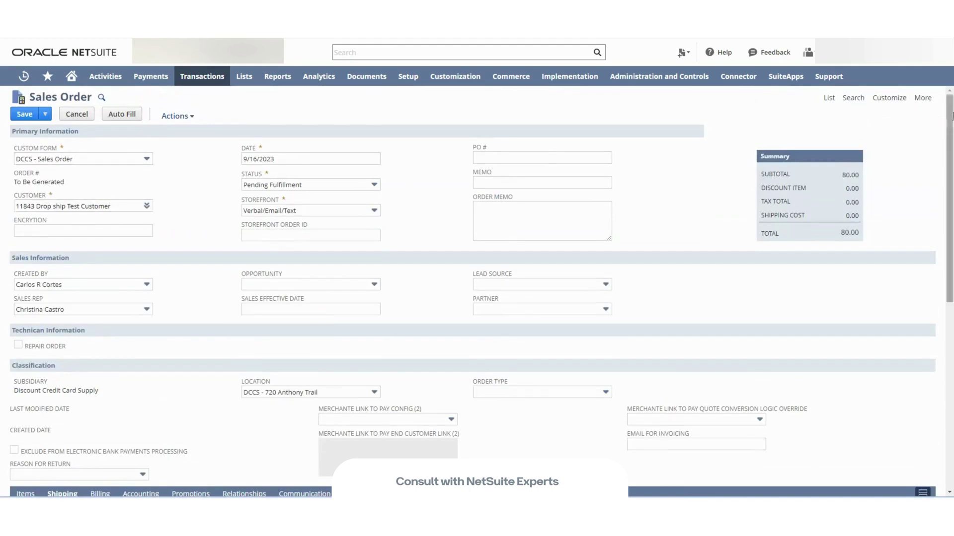
scroll(943, 117, down, 5)
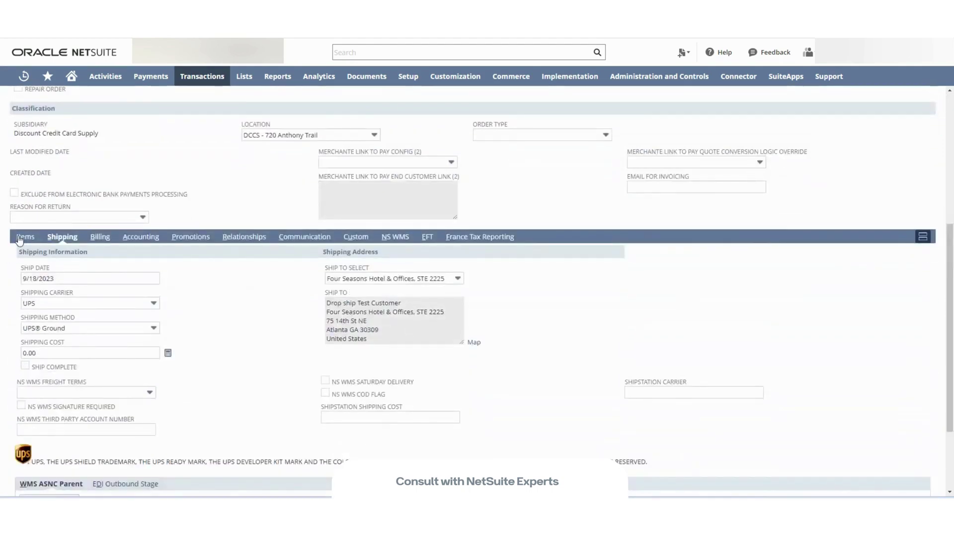
click(25, 237)
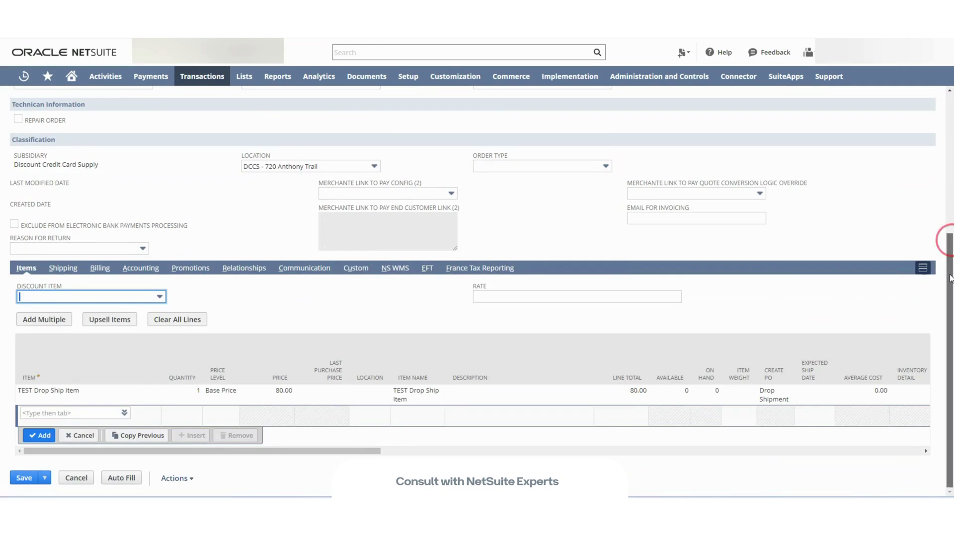
click(37, 392)
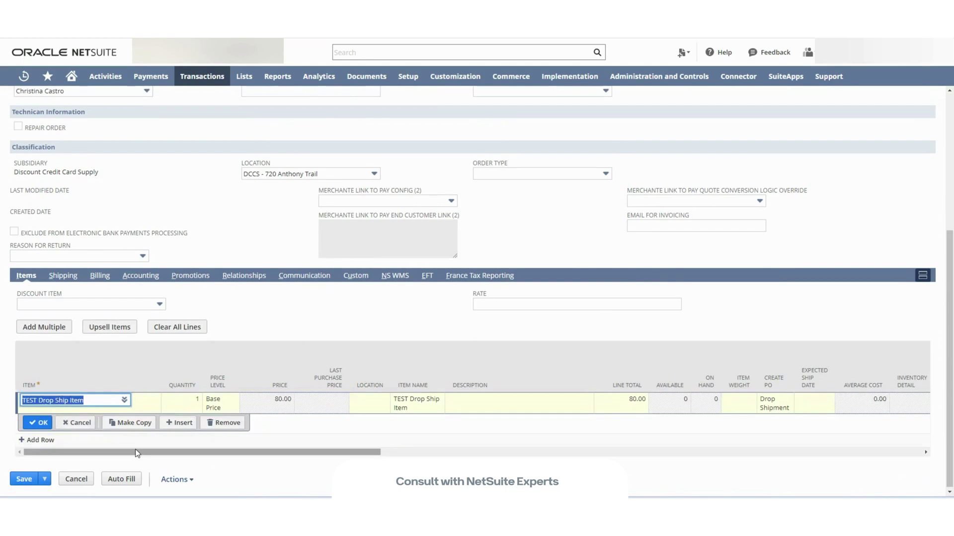
drag(137, 455, 345, 420)
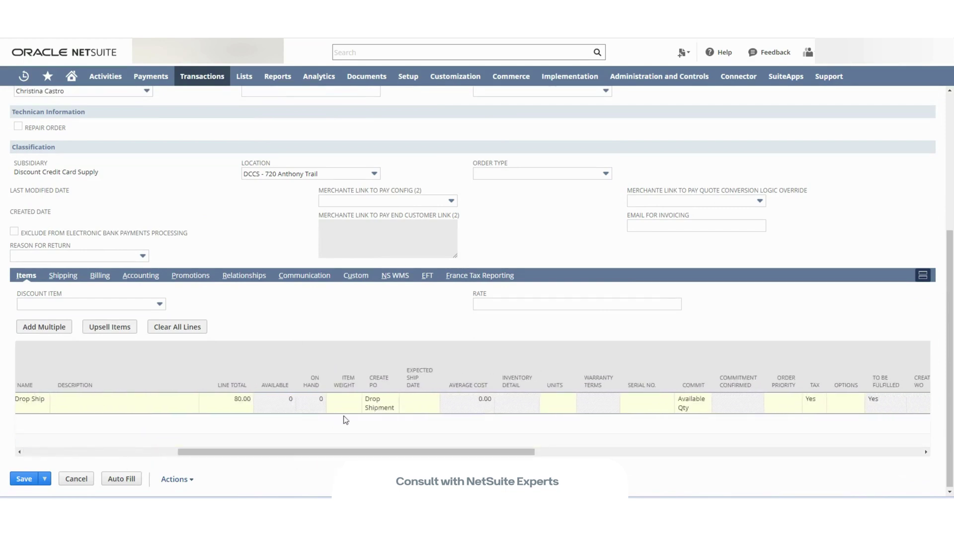
click(379, 403)
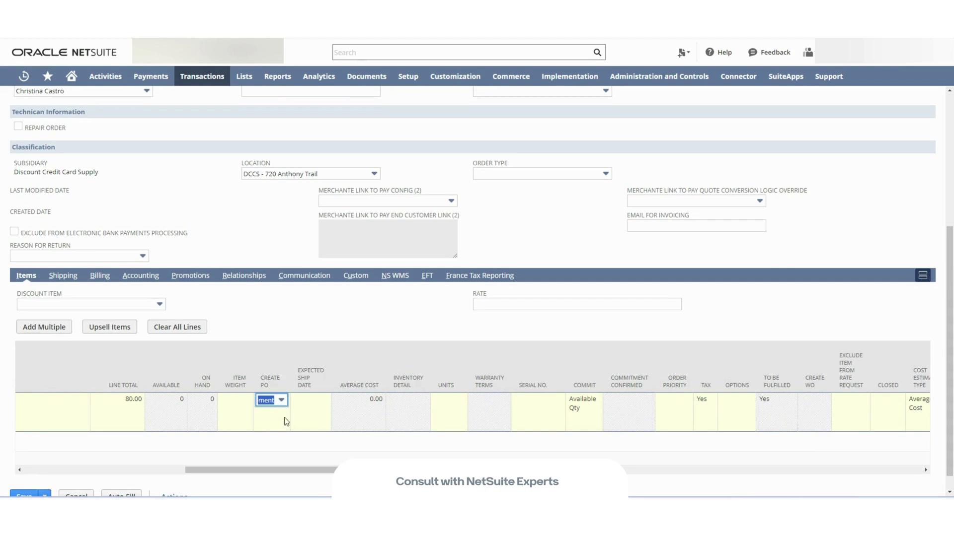
drag(301, 472, 115, 477)
click(39, 441)
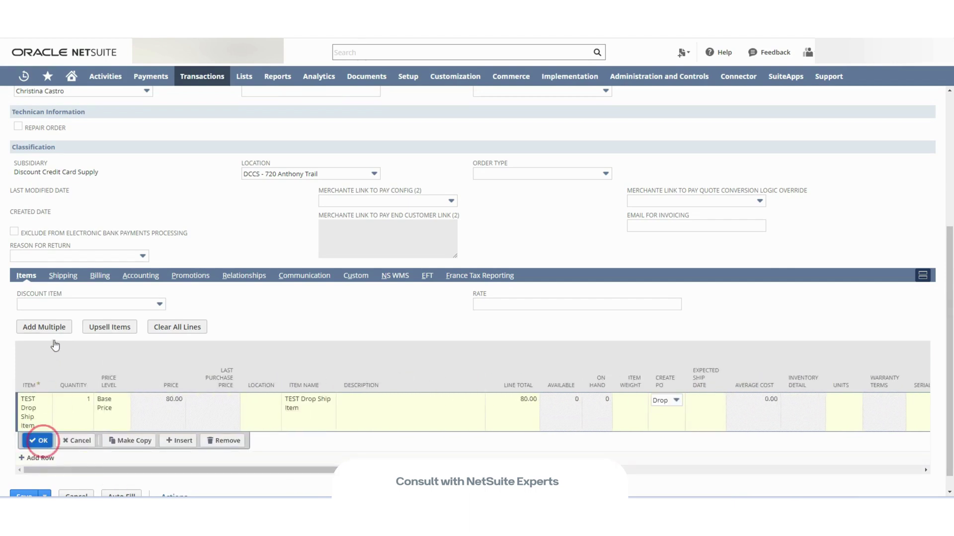
click(63, 275)
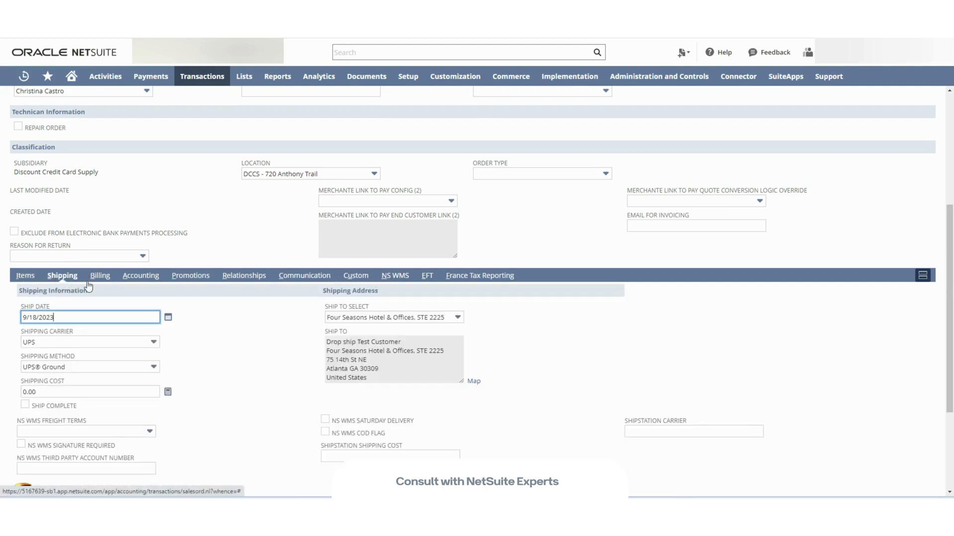
Step: Review the Four Seasons Hotel ship-to address, then save the UPS Ground sales order
scroll(946, 257, down, 2)
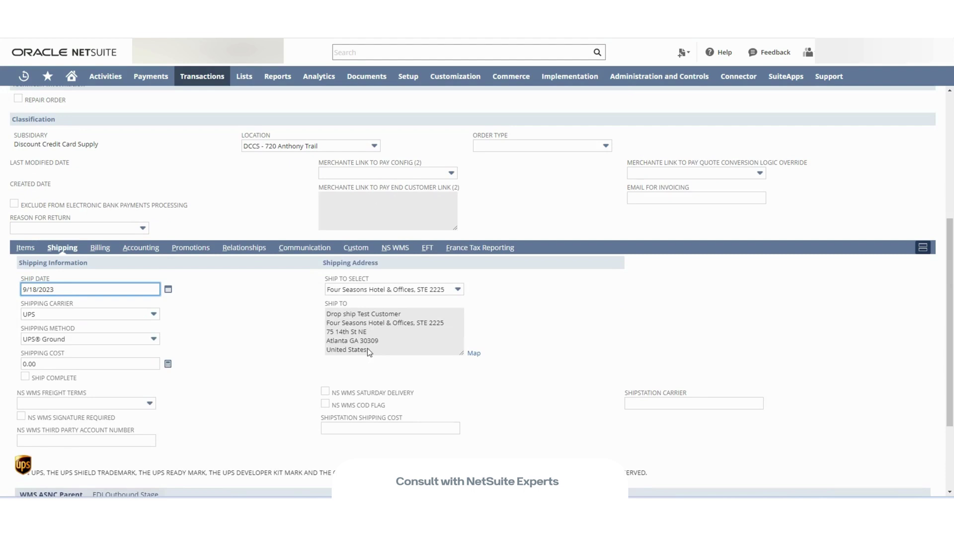
drag(371, 351, 323, 316)
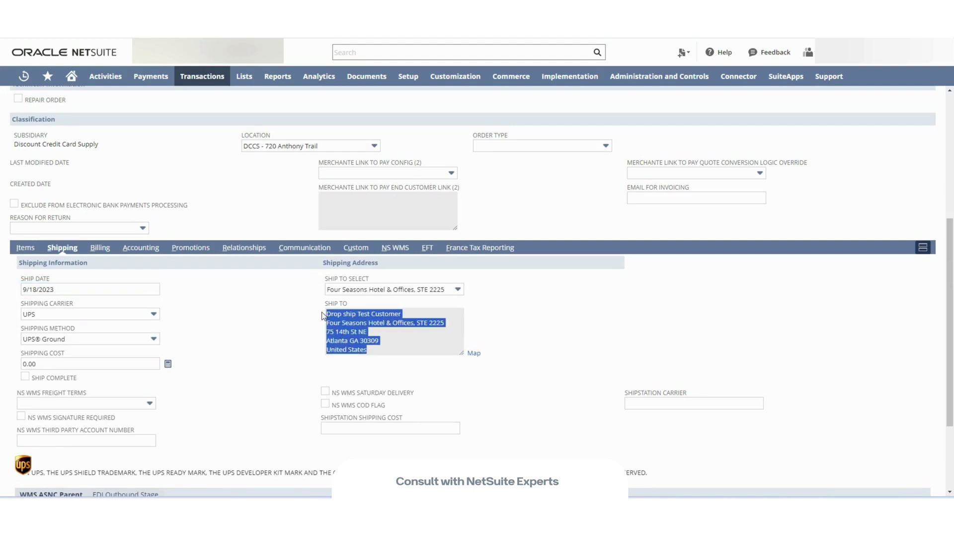
click(285, 326)
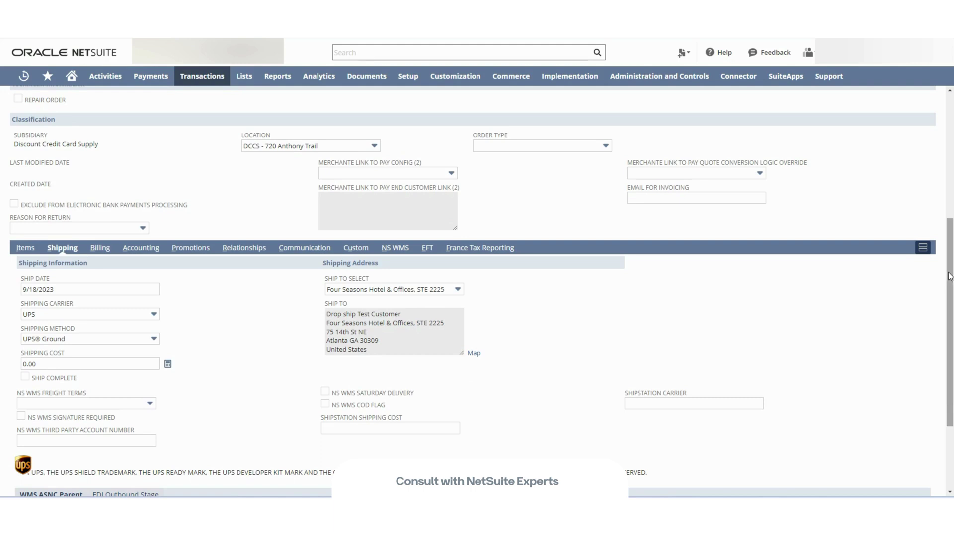
scroll(949, 277, down, 2)
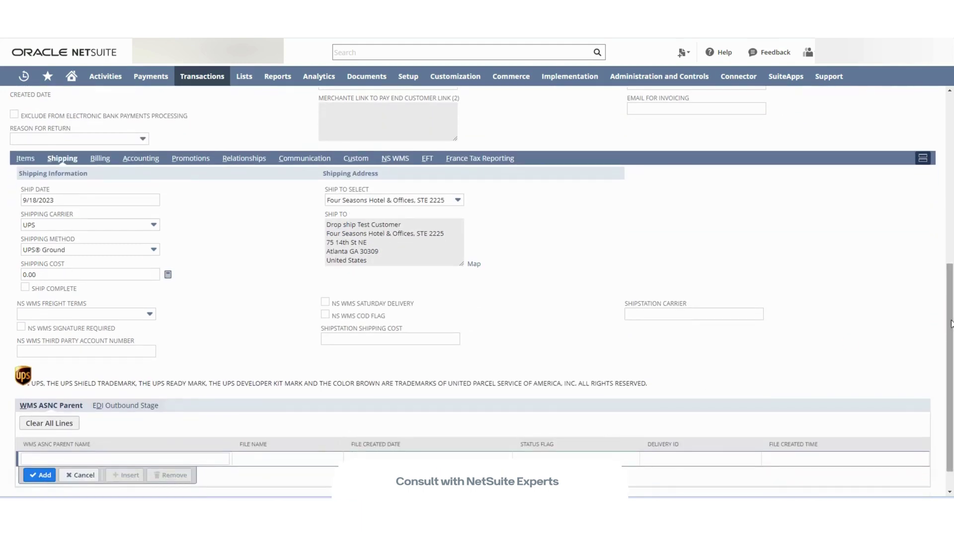
scroll(944, 323, down, 1)
click(22, 479)
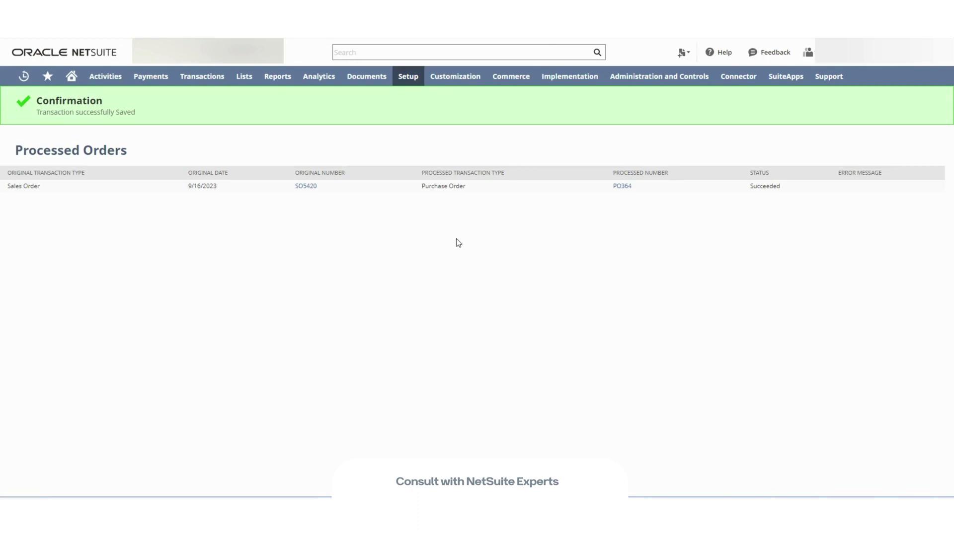
Step: Open PO364 from Processed Orders in a new browser tab and switch to it
right_click(623, 187)
click(641, 194)
click(420, 20)
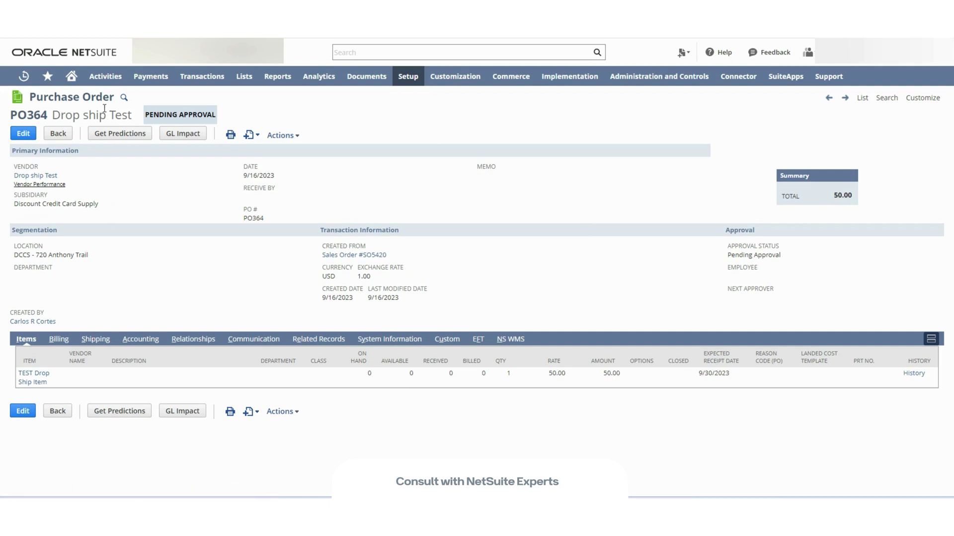
click(94, 338)
scroll(941, 283, down, 1)
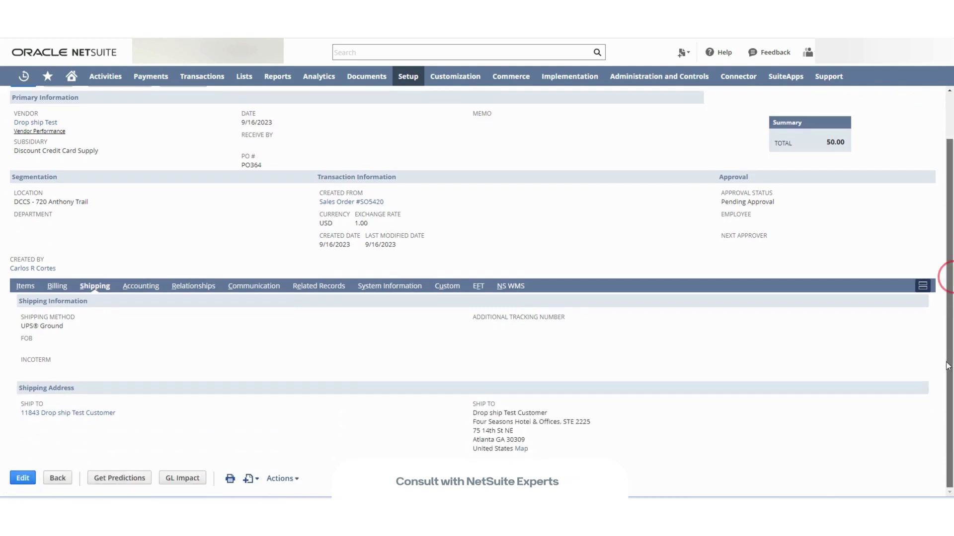
mouse_move(471, 412)
mouse_down()
mouse_move(490, 403)
mouse_move(544, 447)
mouse_move(457, 437)
mouse_move(469, 421)
mouse_up()
click(549, 446)
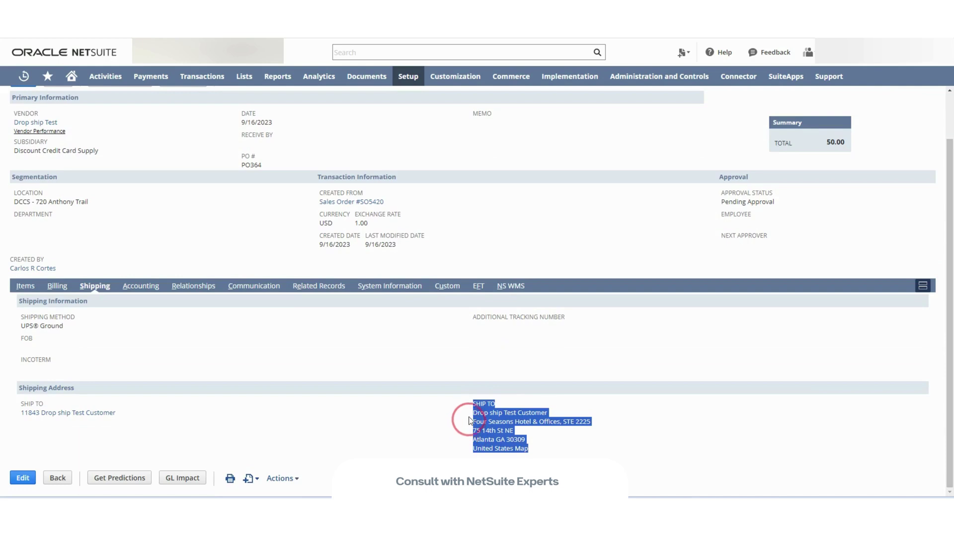
click(423, 428)
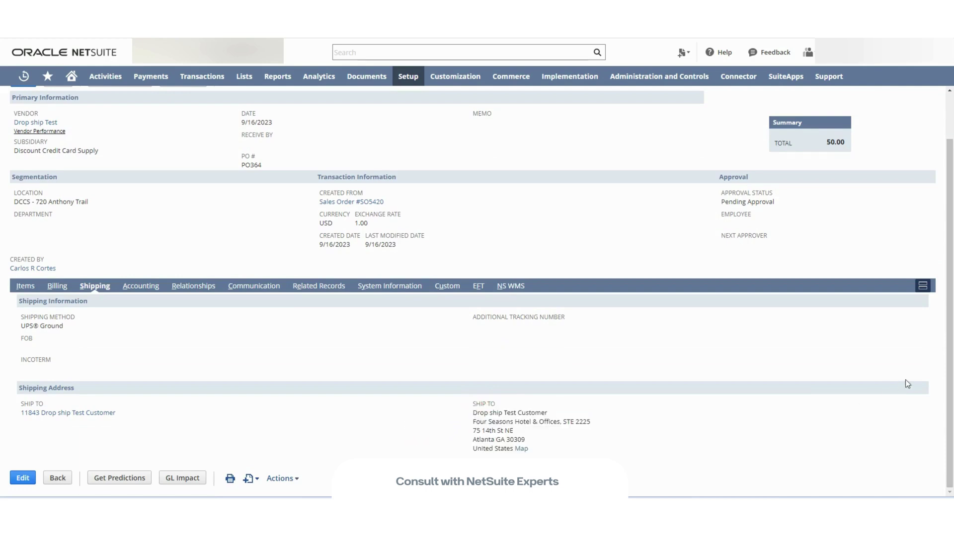
drag(950, 357, 949, 263)
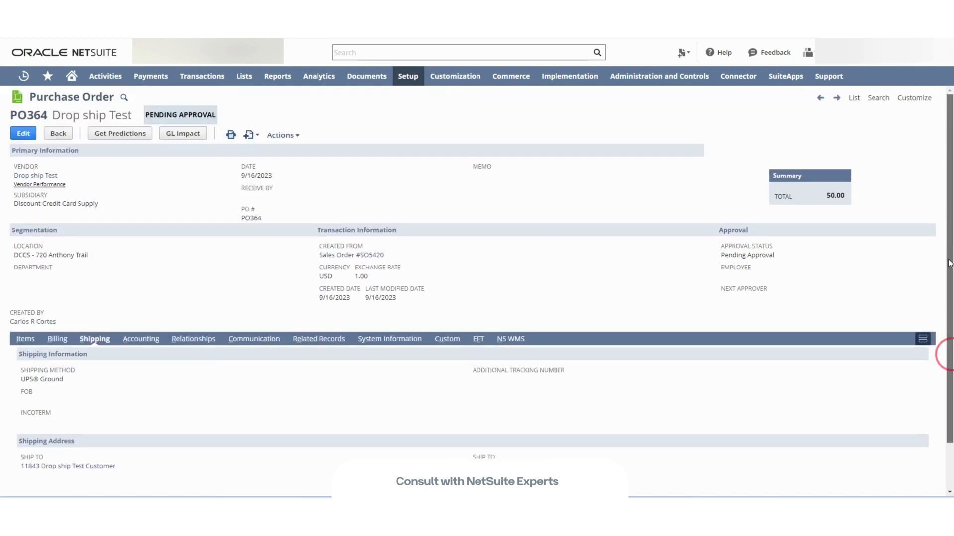
click(27, 341)
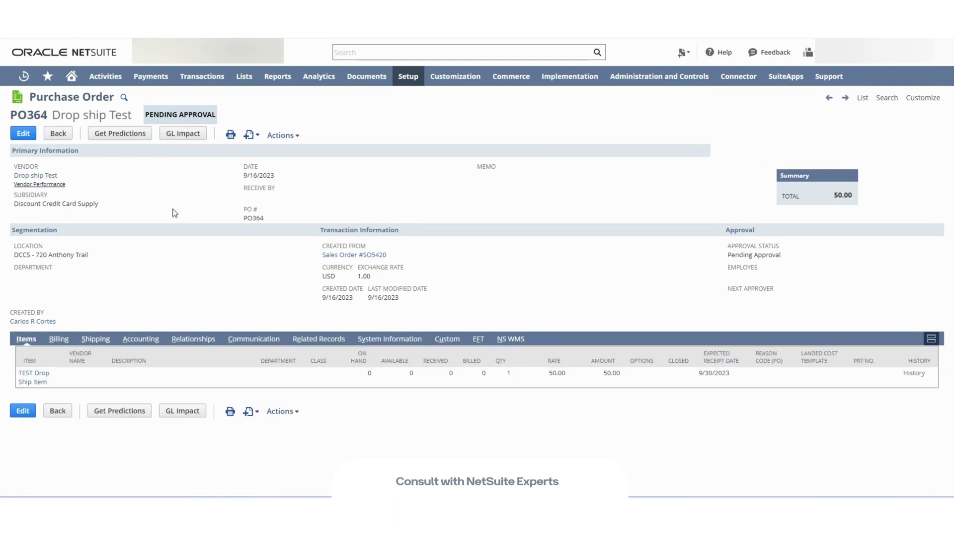
click(22, 135)
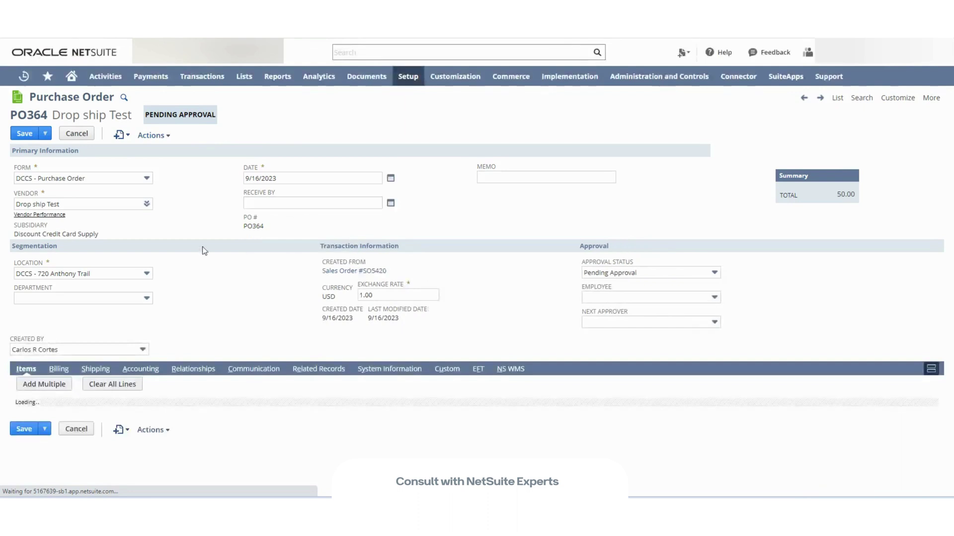
Step: Set PO364's Approval Status to Approved and save it
click(691, 278)
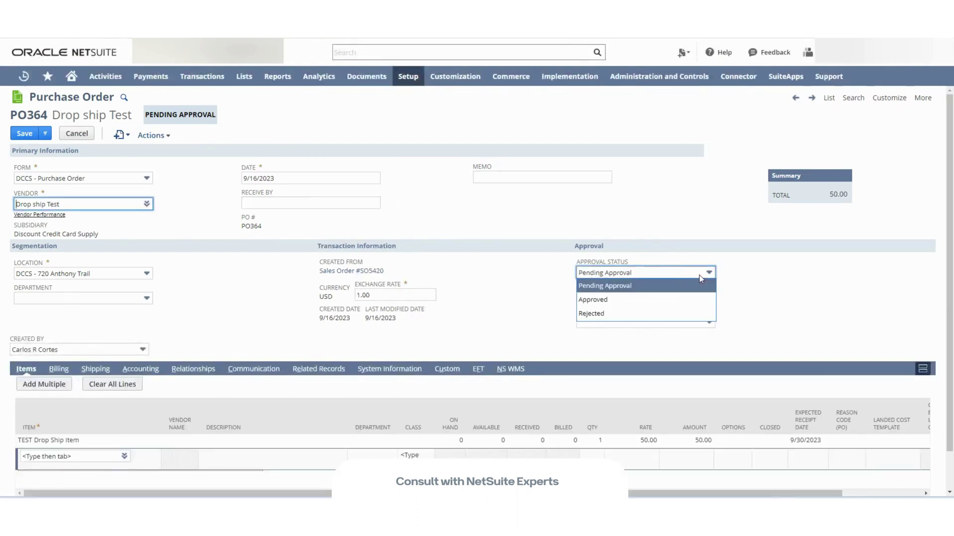
click(677, 301)
click(24, 133)
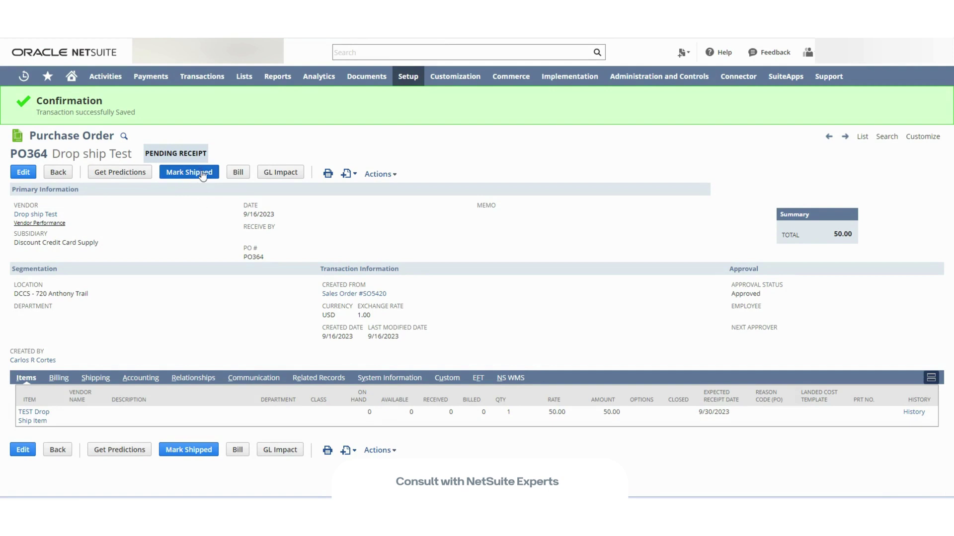
Step: Mark PO364 shipped, fulfill the TEST Drop Ship Item with package description 'test', and save IF4156
click(186, 178)
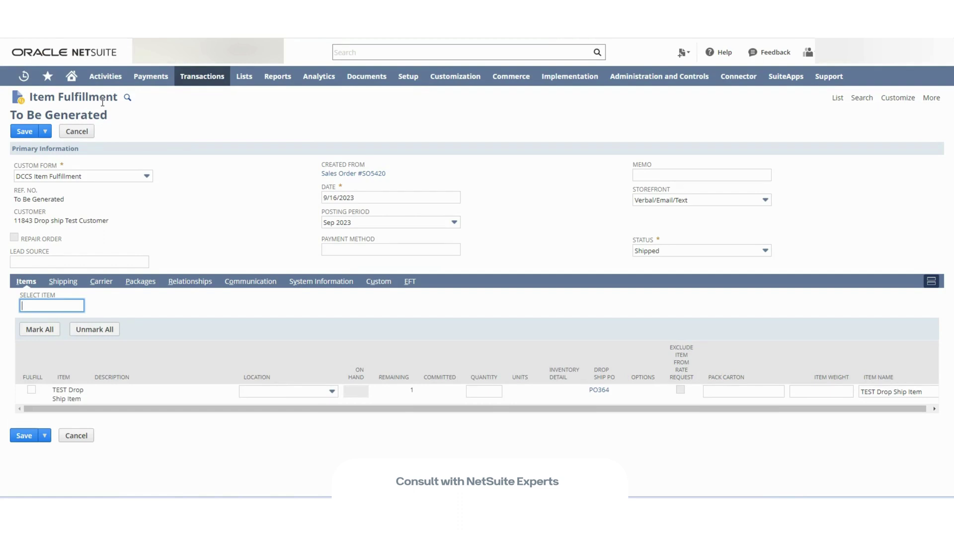
click(32, 389)
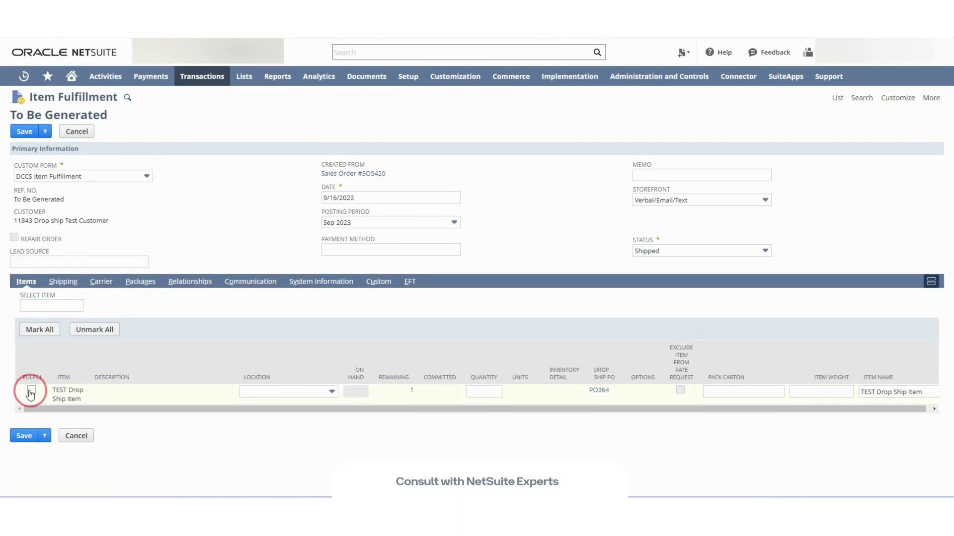
click(141, 282)
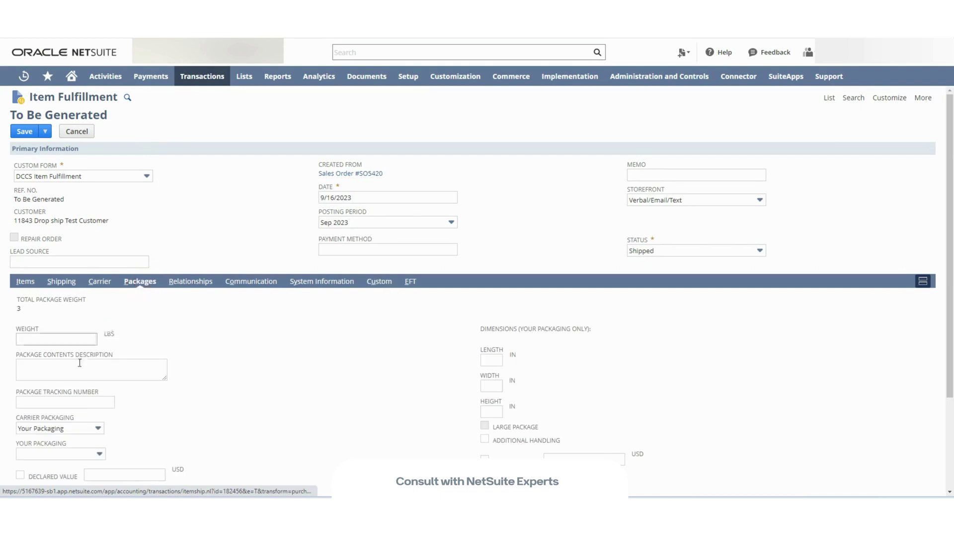
click(78, 374)
text(test)
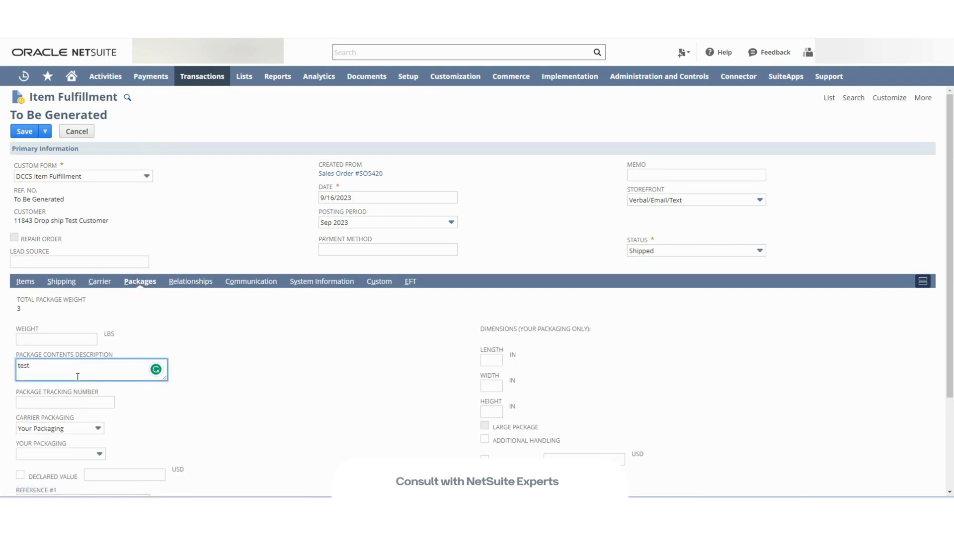
key(Tab)
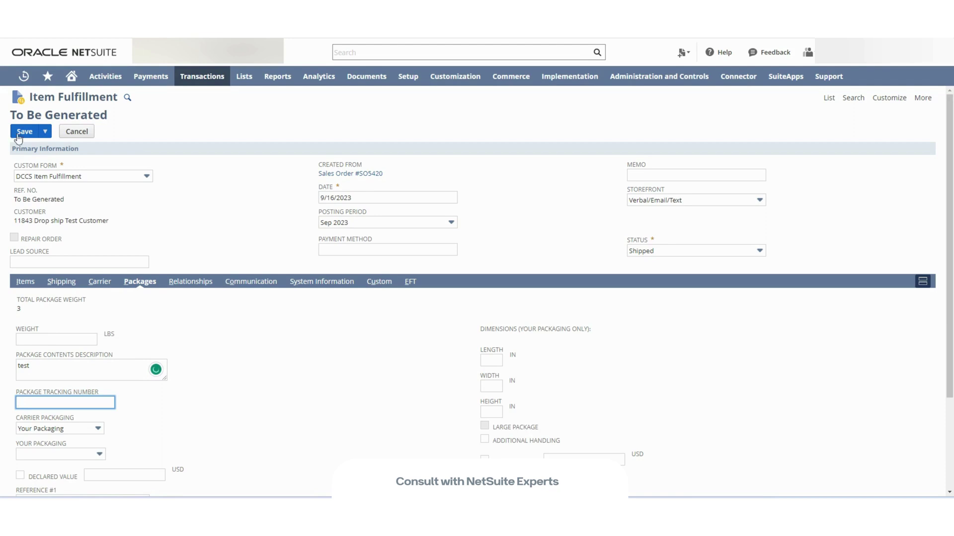
click(21, 282)
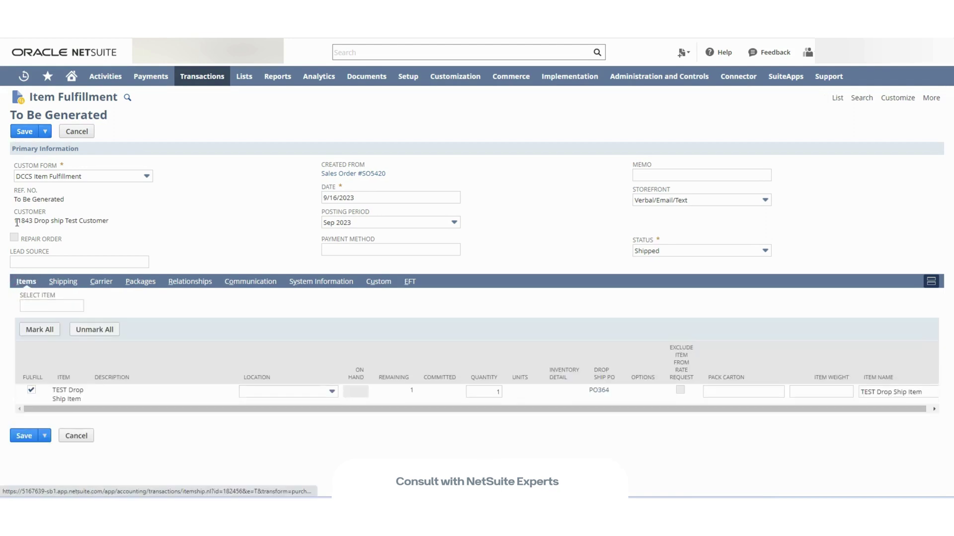
click(22, 131)
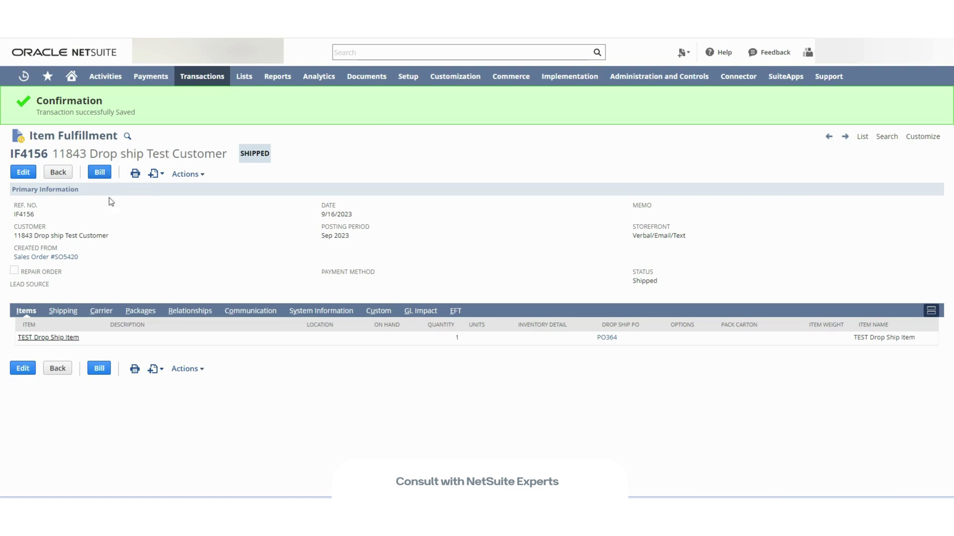
Step: Return to the Processed Orders page
click(99, 173)
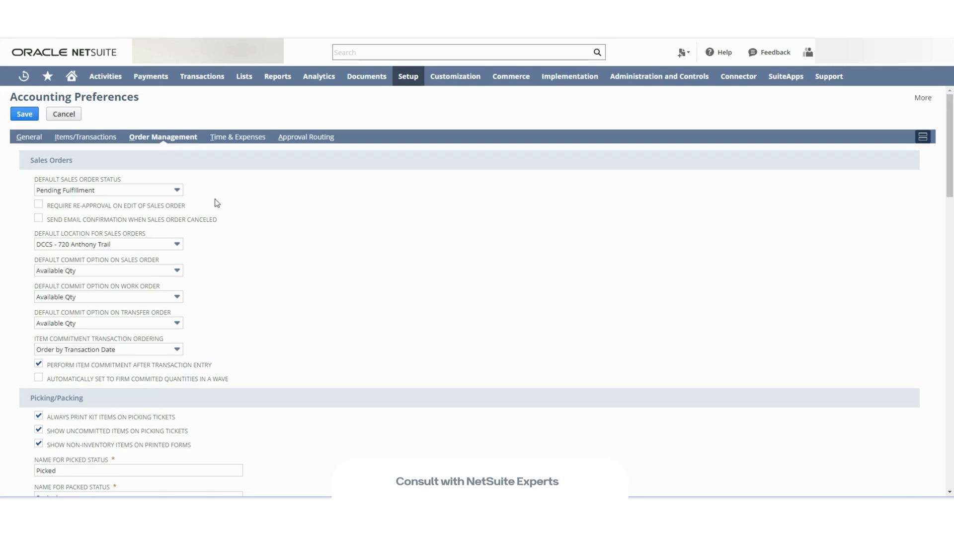
drag(947, 189, 942, 350)
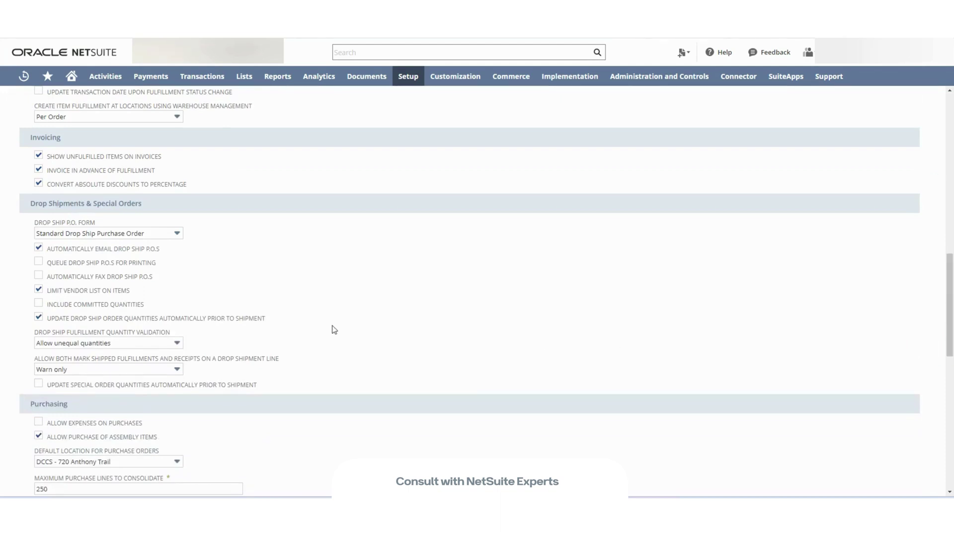